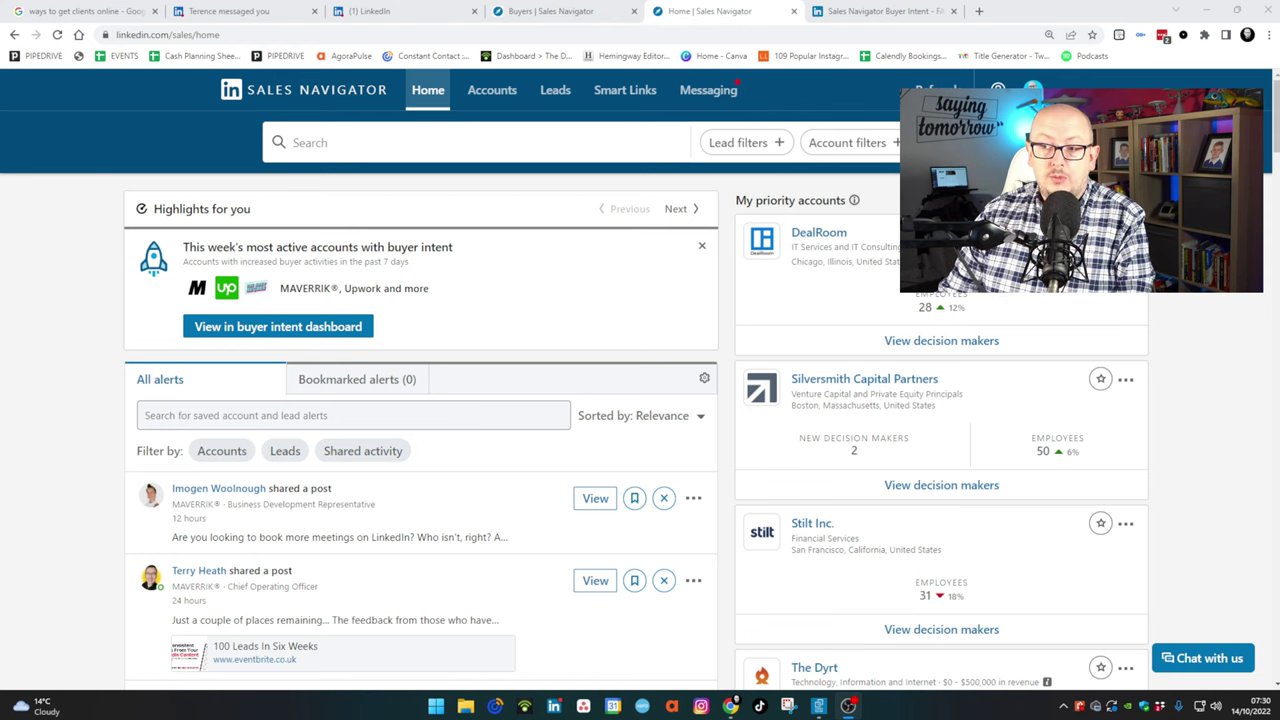
# Step: Review the CSV upload requirements for a new account list, including the Website URL field, and look over the existing account lists
pyautogui.click(495, 91)
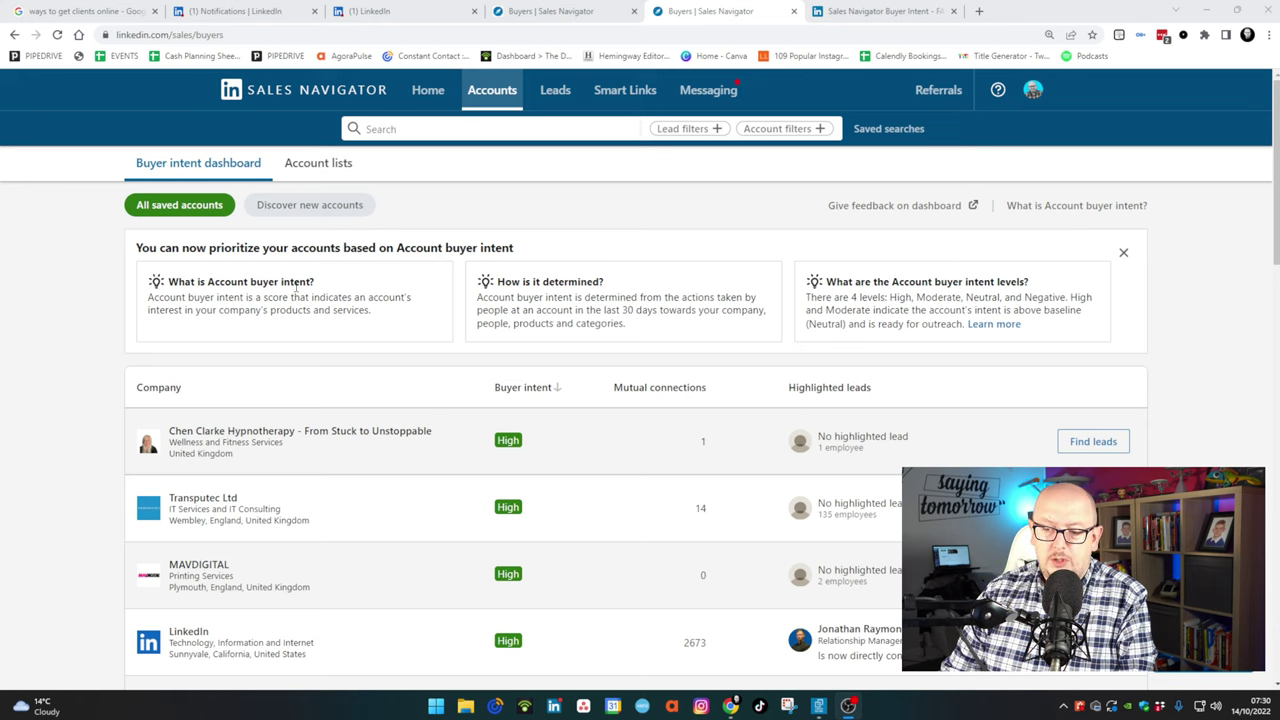
pyautogui.click(320, 165)
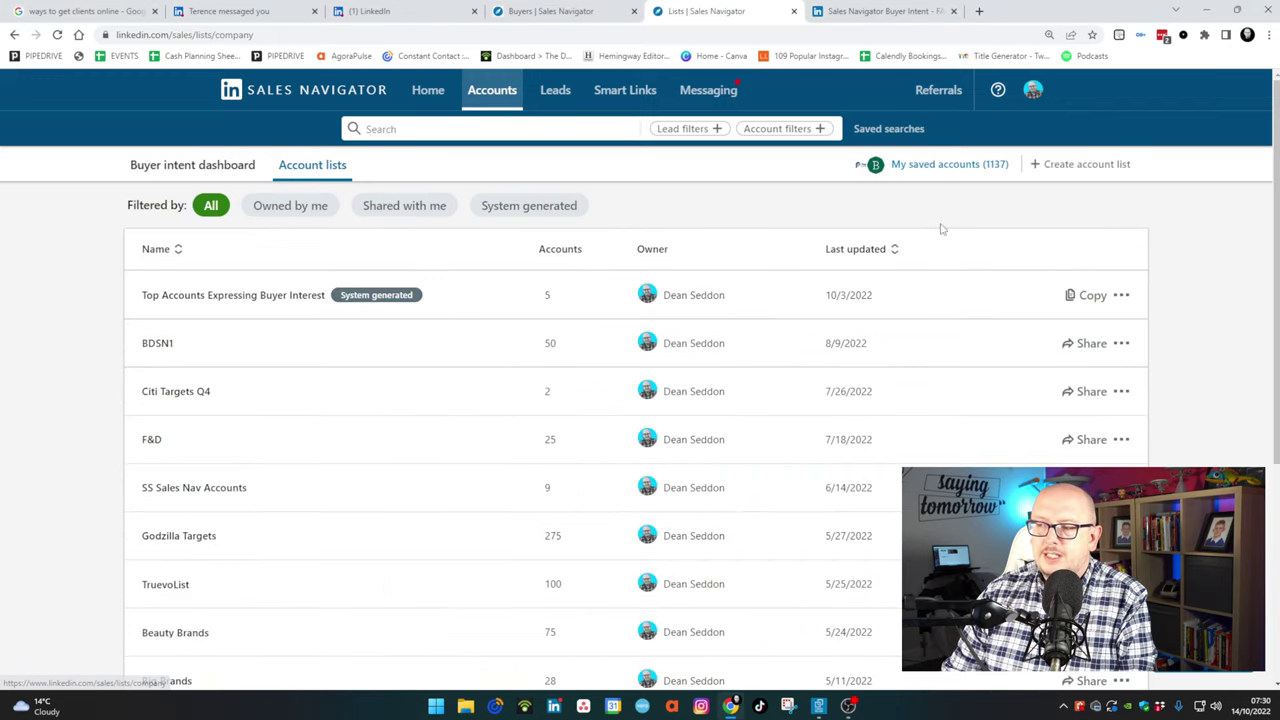
pyautogui.click(1100, 164)
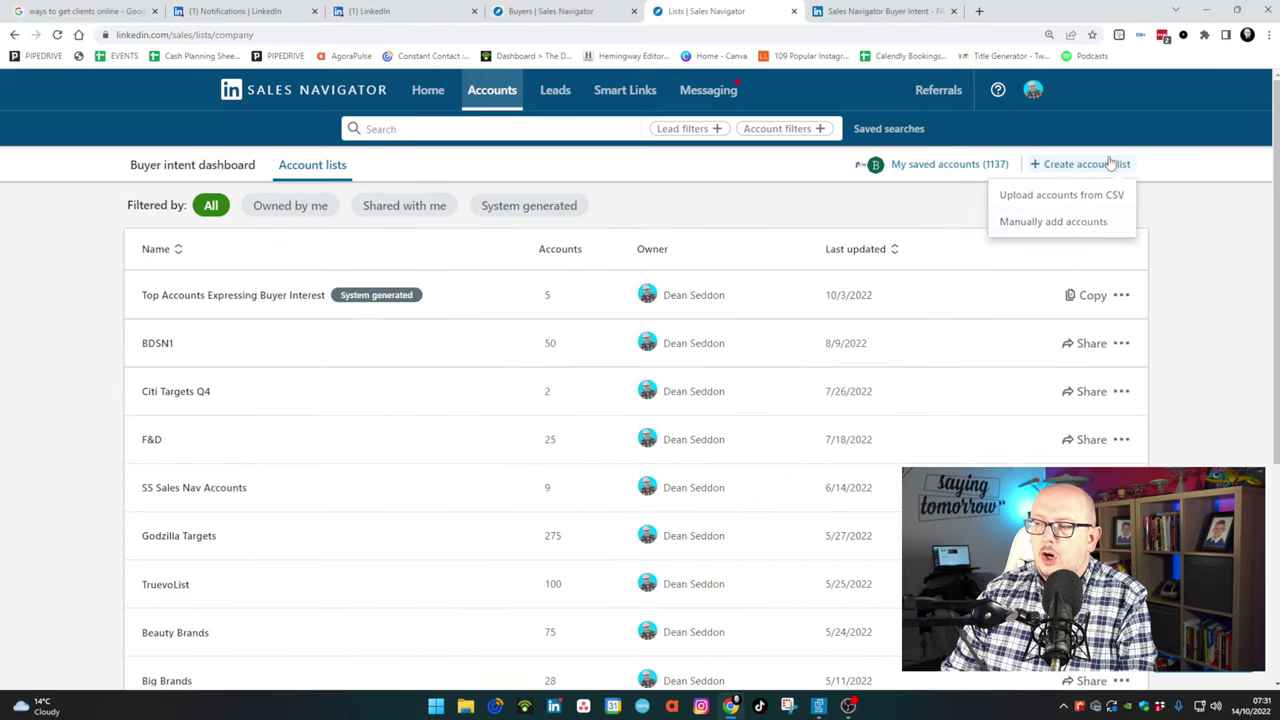
pyautogui.click(1061, 196)
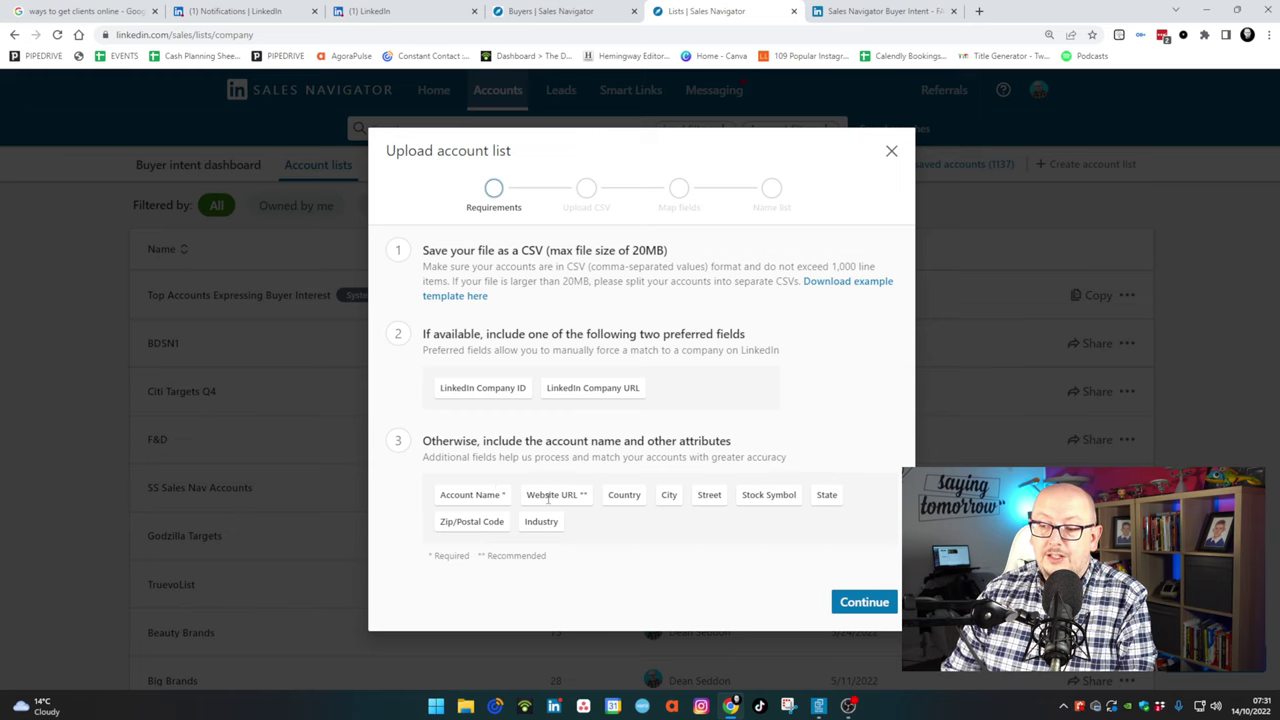
pyautogui.moveTo(545, 497); pyautogui.dragTo(584, 496)
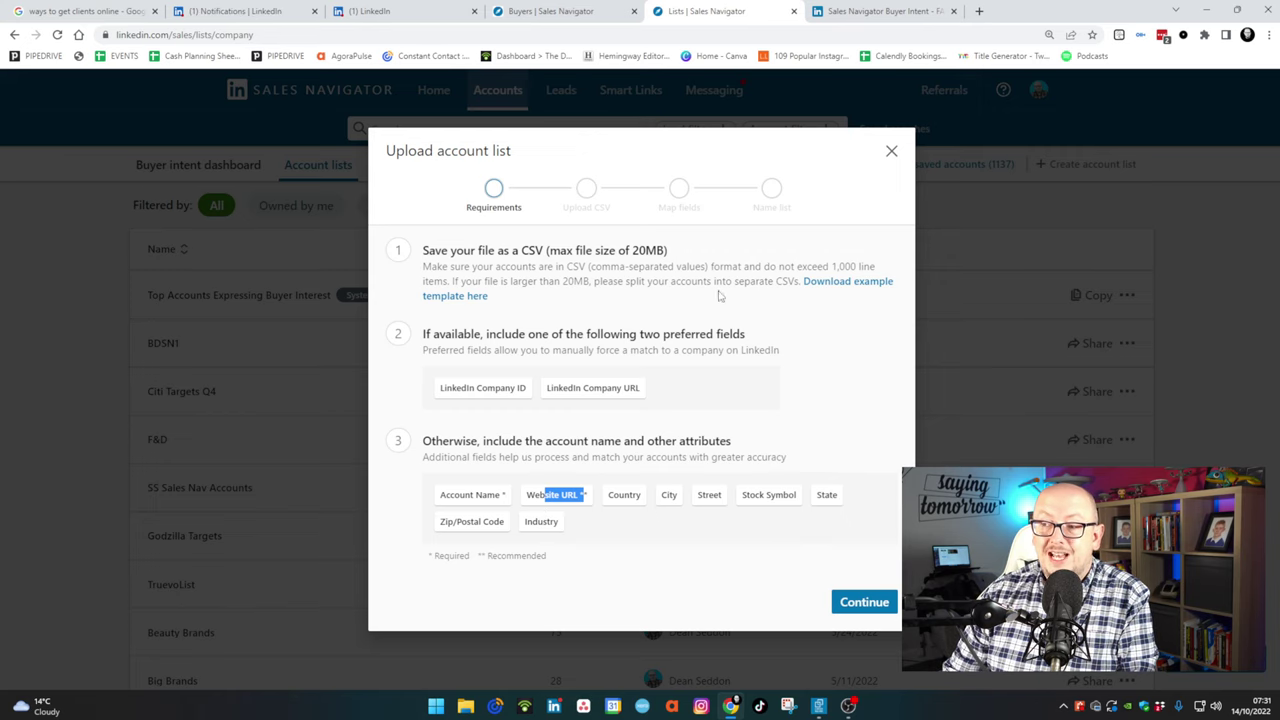
pyautogui.click(891, 152)
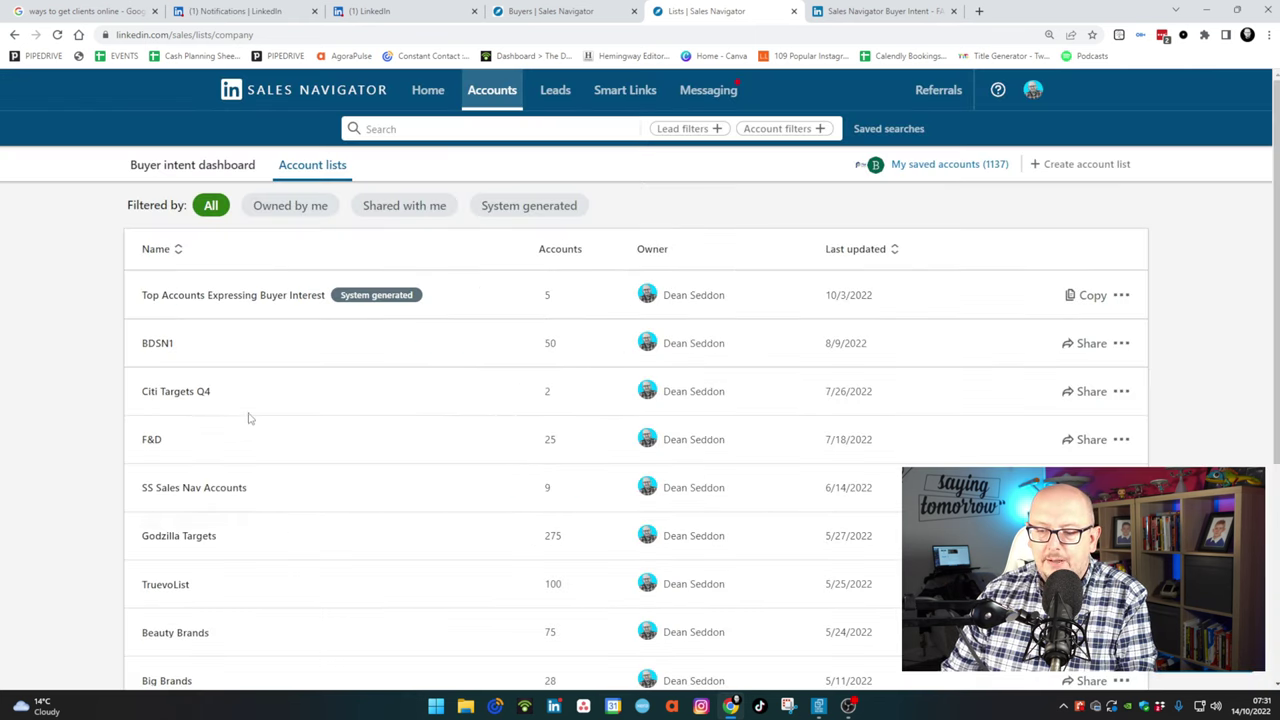
pyautogui.scroll(-3, 249, 418)
pyautogui.scroll(3, 249, 418)
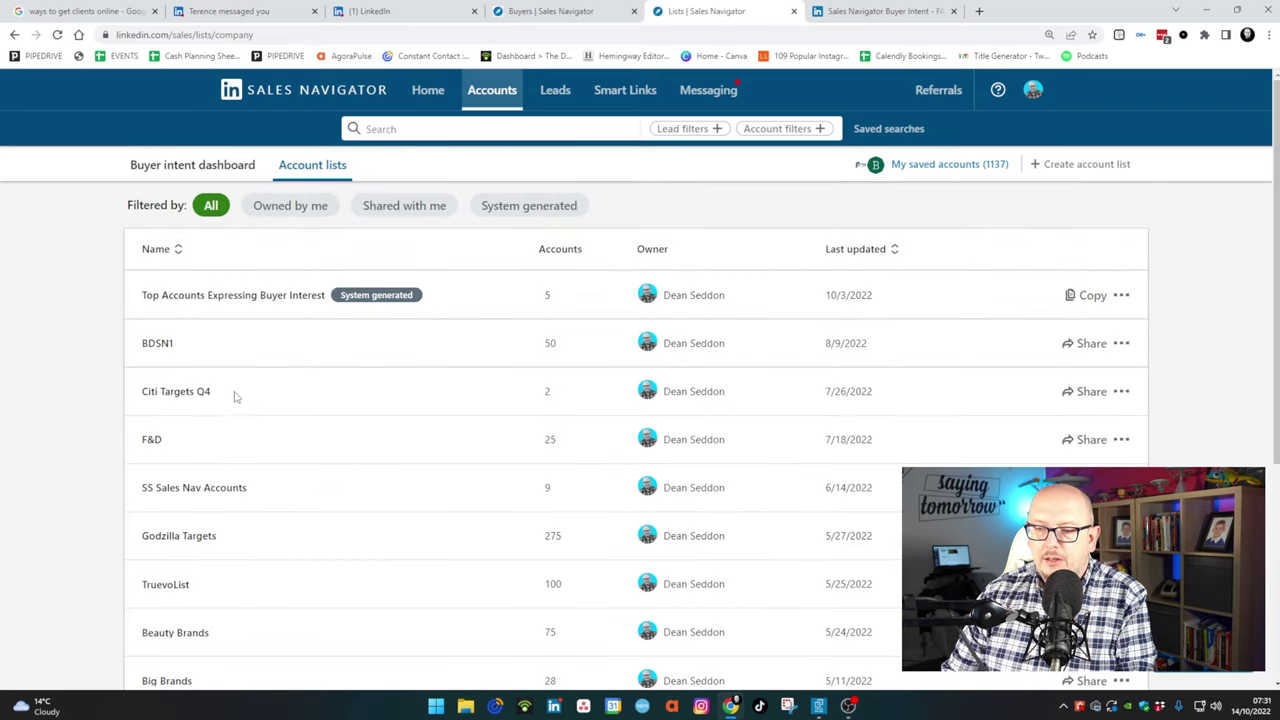
# Step: Examine the buyer intent levels of all saved accounts on the first page of the Buyer intent dashboard
pyautogui.click(231, 168)
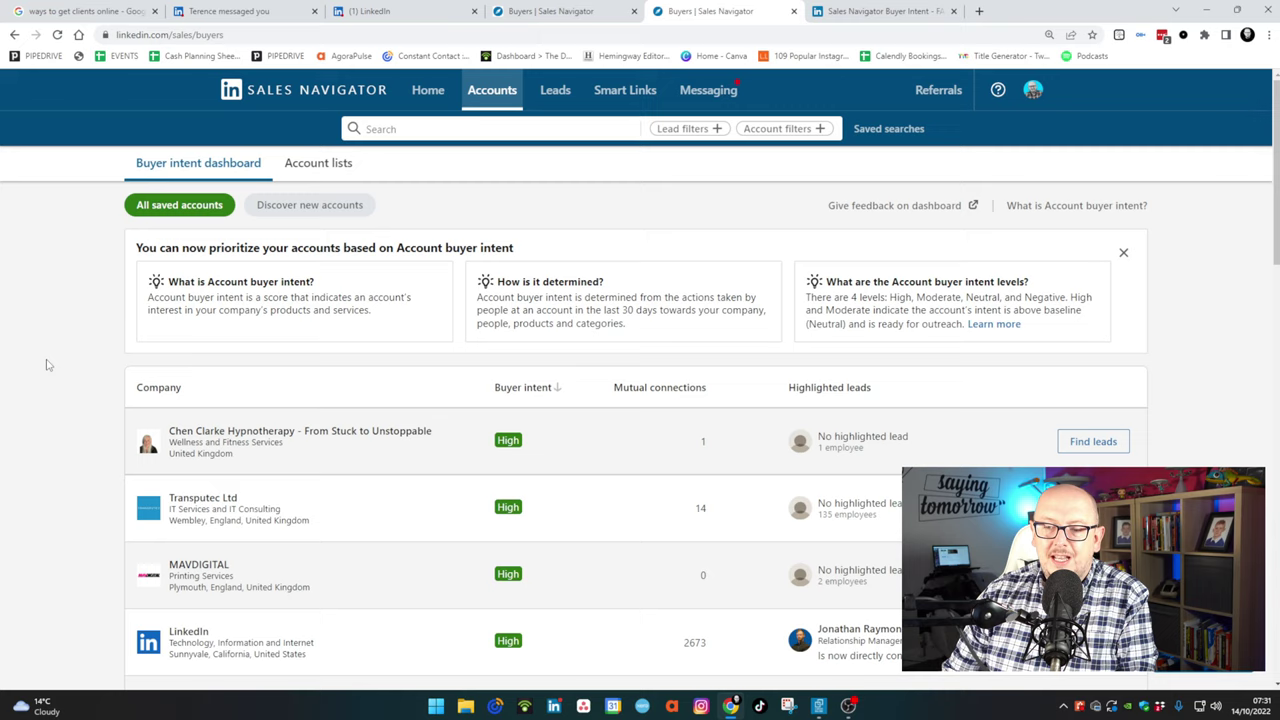
pyautogui.scroll(-1, 75, 344)
pyautogui.scroll(-3, 75, 344)
pyautogui.scroll(-7, 75, 344)
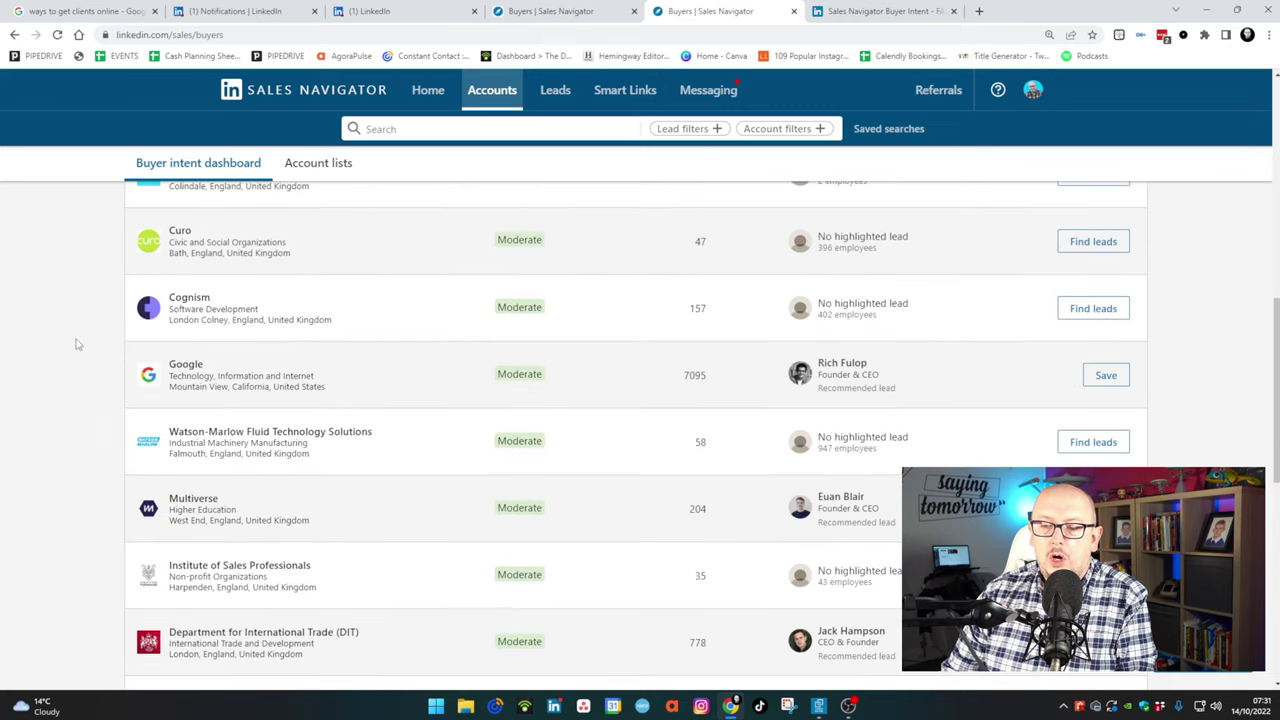
pyautogui.scroll(-3, 75, 344)
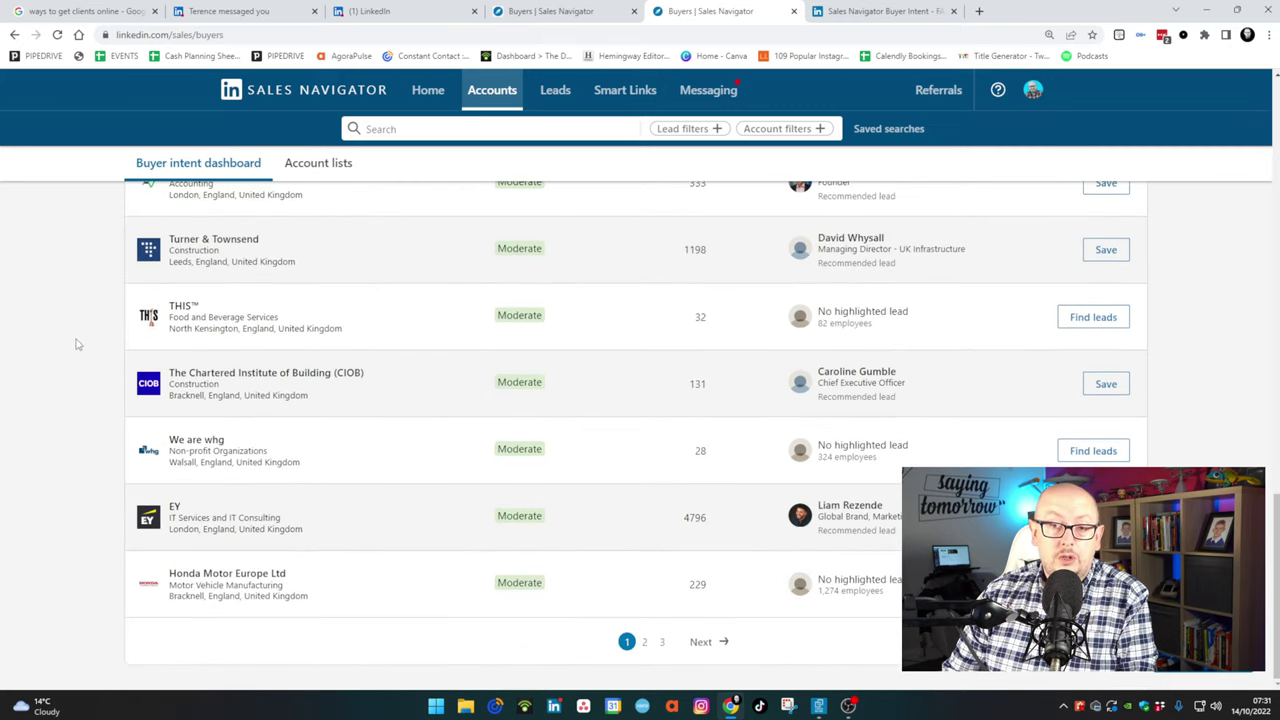
pyautogui.scroll(14, 75, 344)
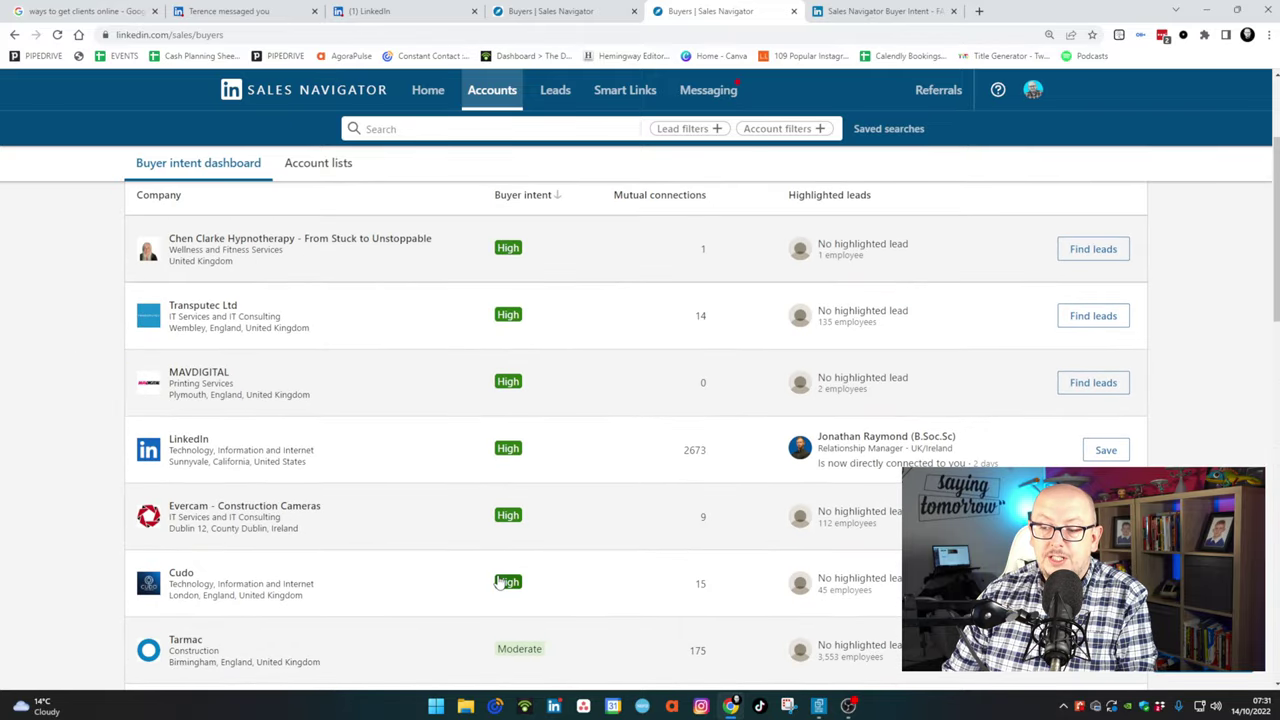
pyautogui.scroll(2, 512, 470)
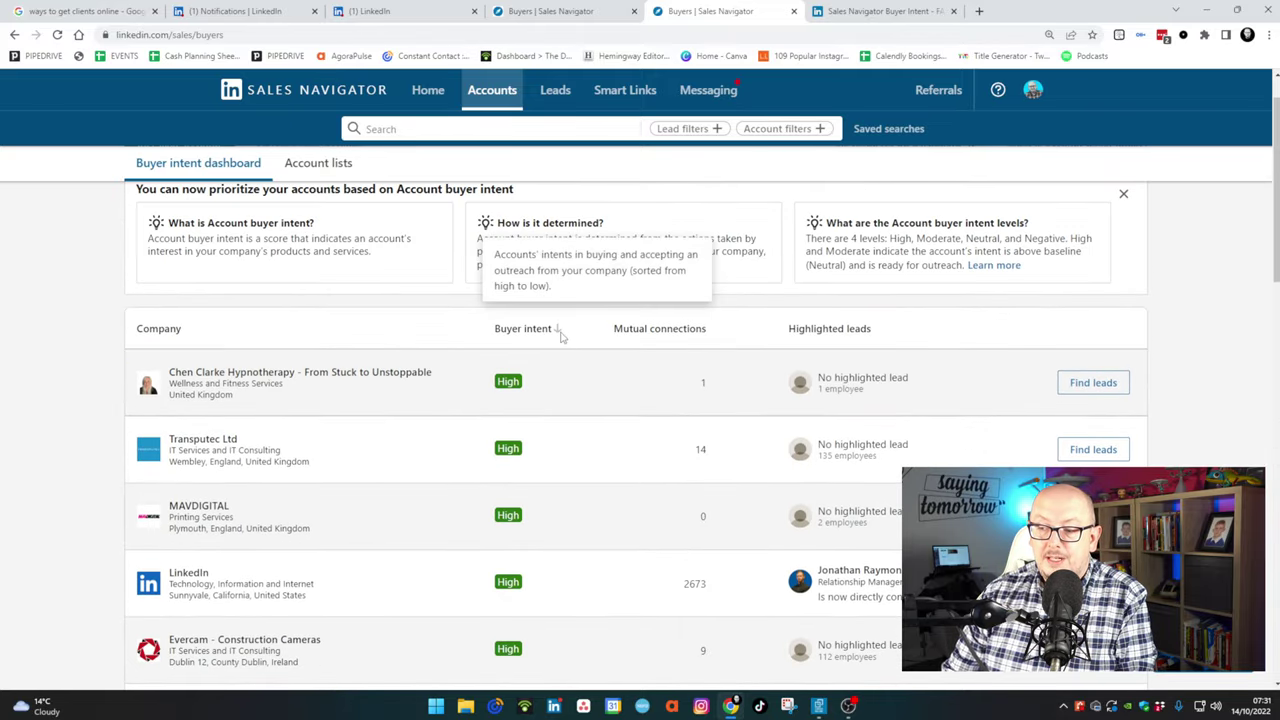
pyautogui.scroll(-4, 508, 394)
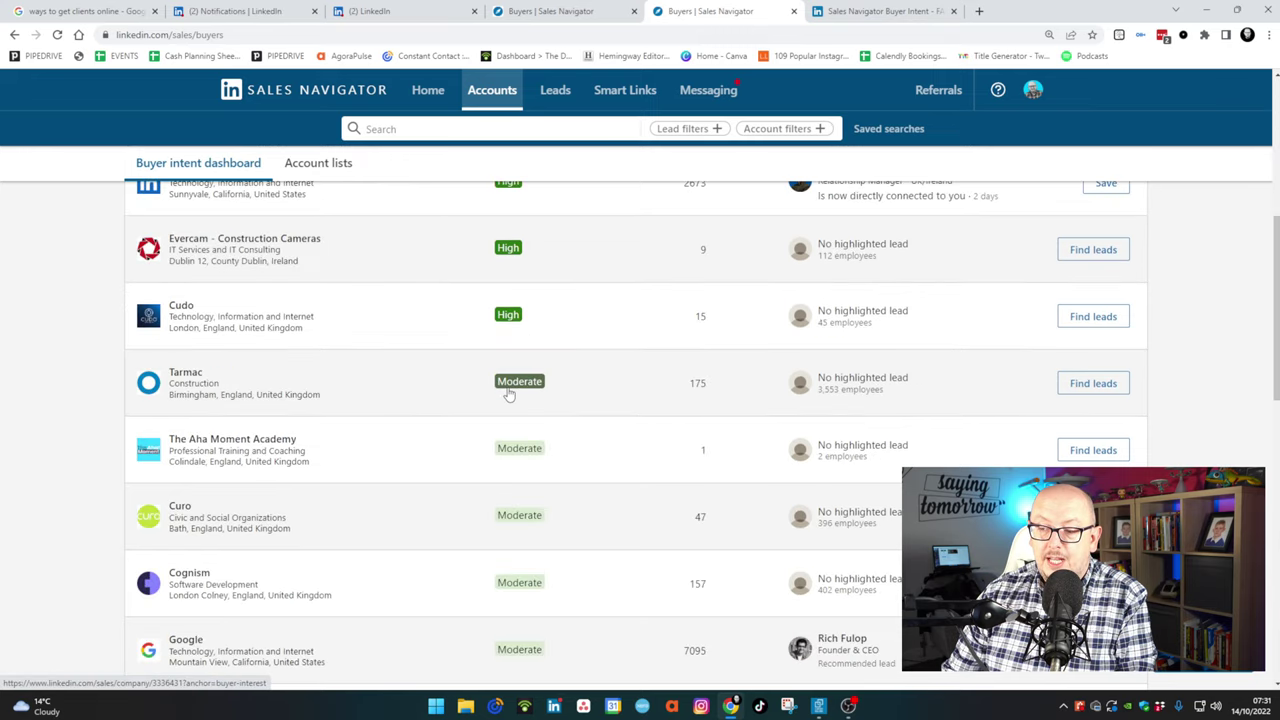
pyautogui.scroll(3, 508, 394)
pyautogui.scroll(-10, 508, 394)
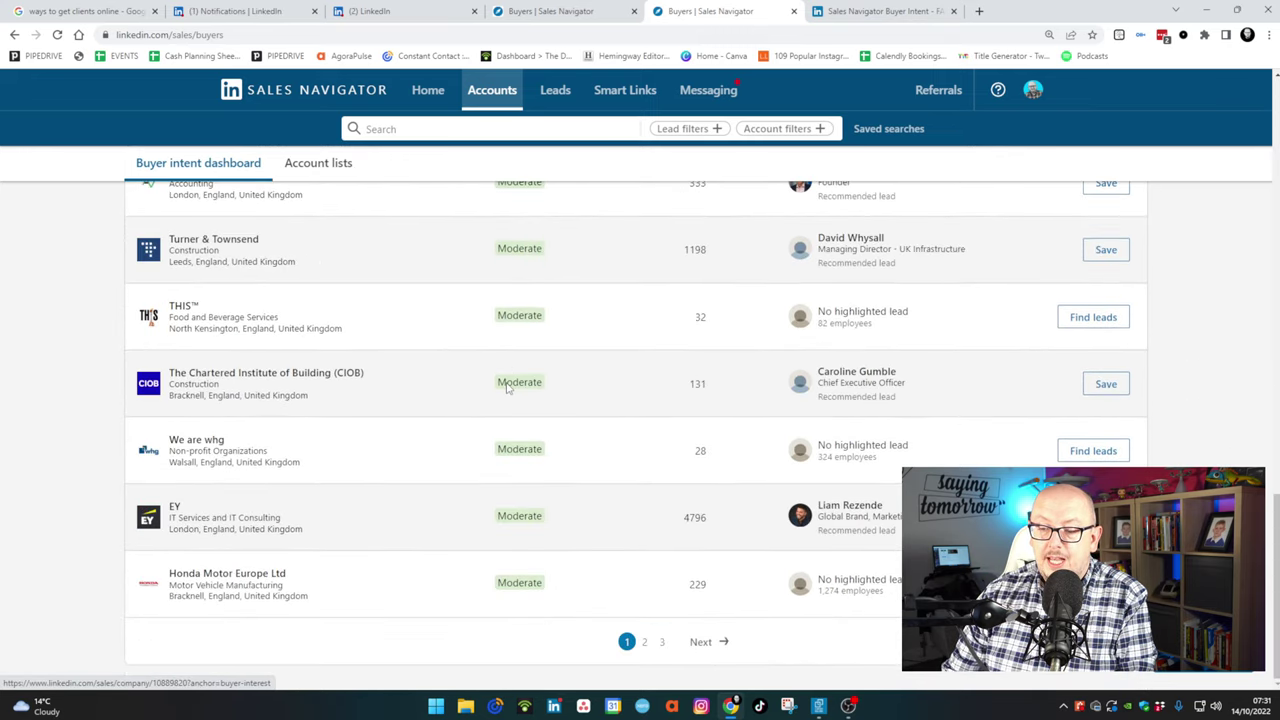
# Step: Examine the buyer intent levels of the saved accounts on pages 2 and 3 of the dashboard
pyautogui.click(645, 644)
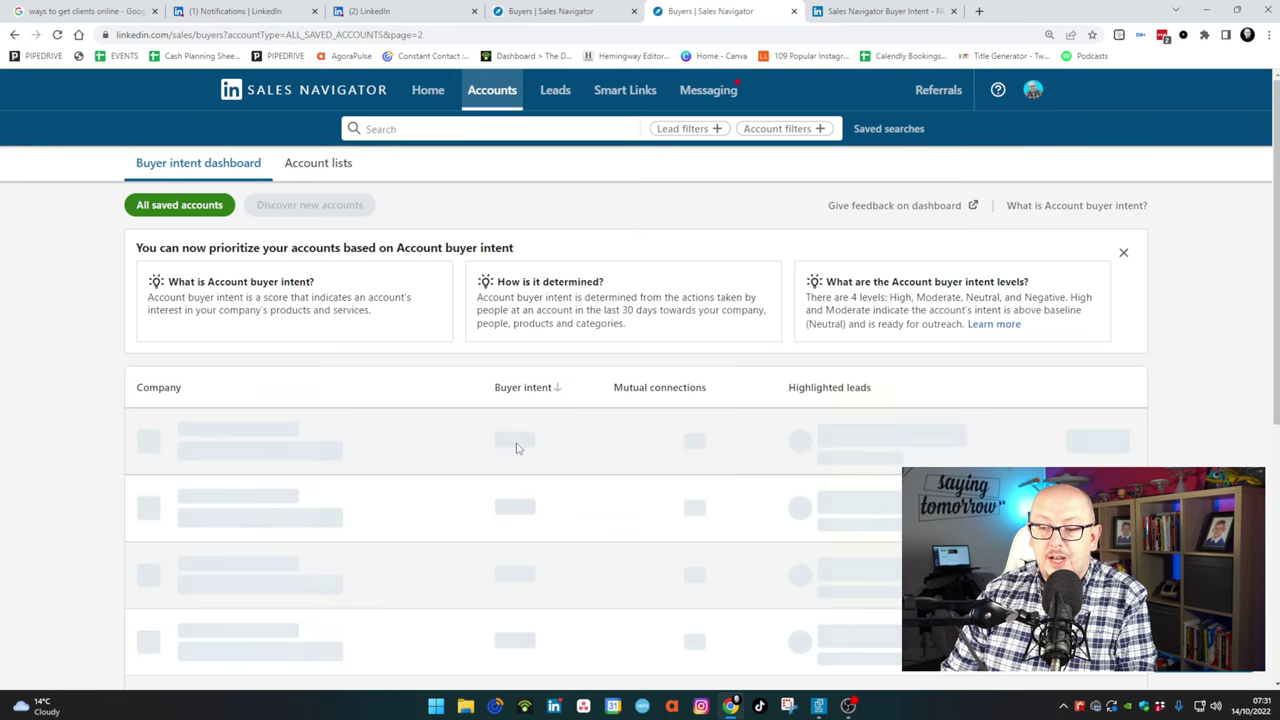
pyautogui.scroll(-10, 516, 448)
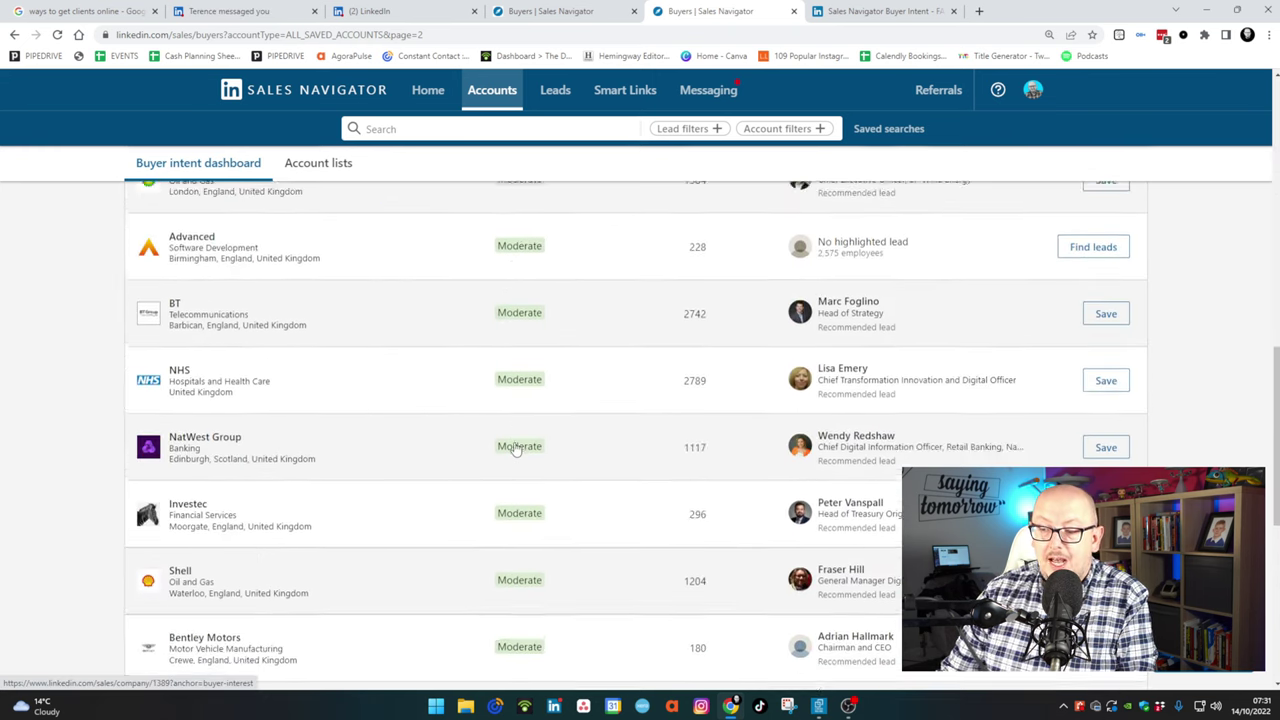
pyautogui.scroll(-5, 516, 448)
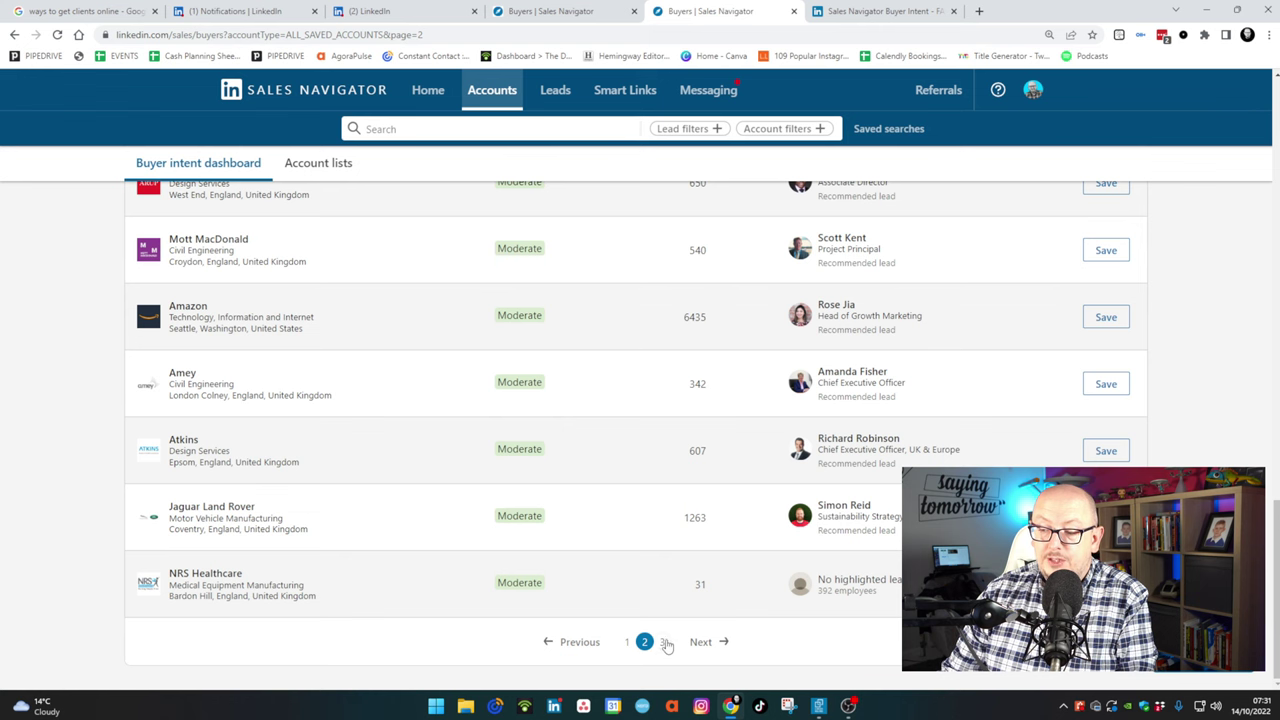
pyautogui.click(665, 642)
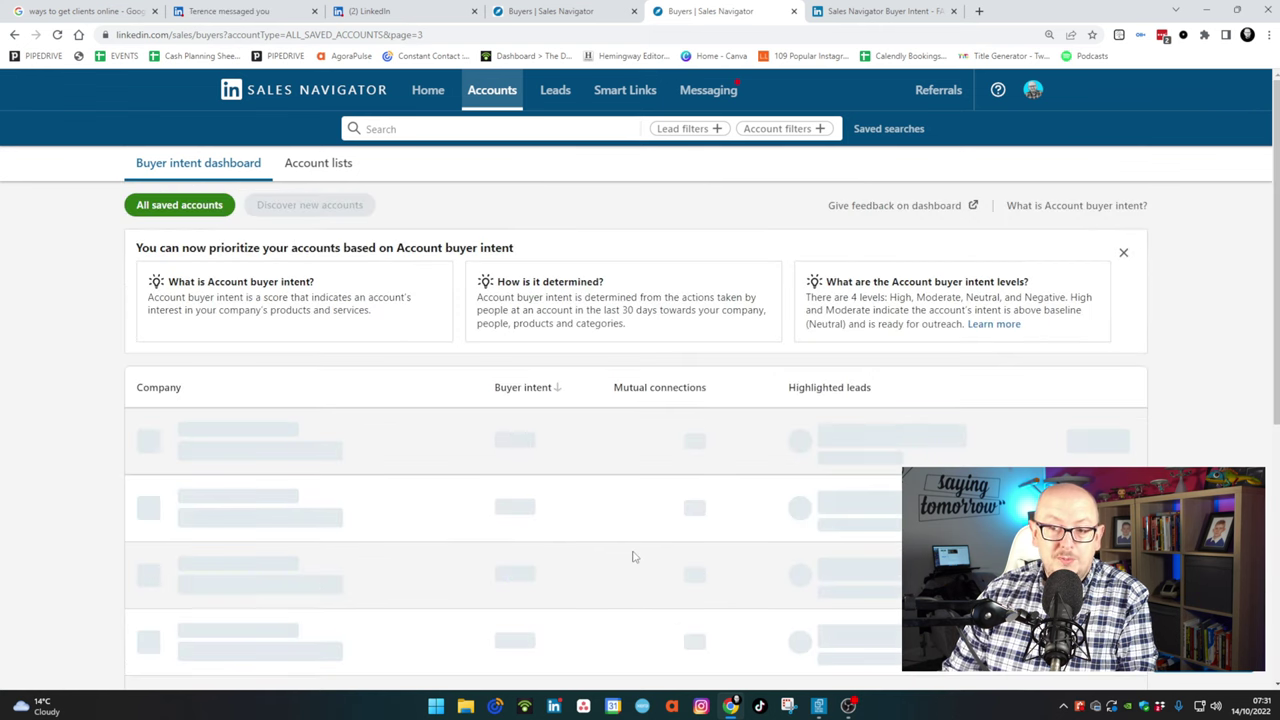
pyautogui.scroll(-5, 391, 510)
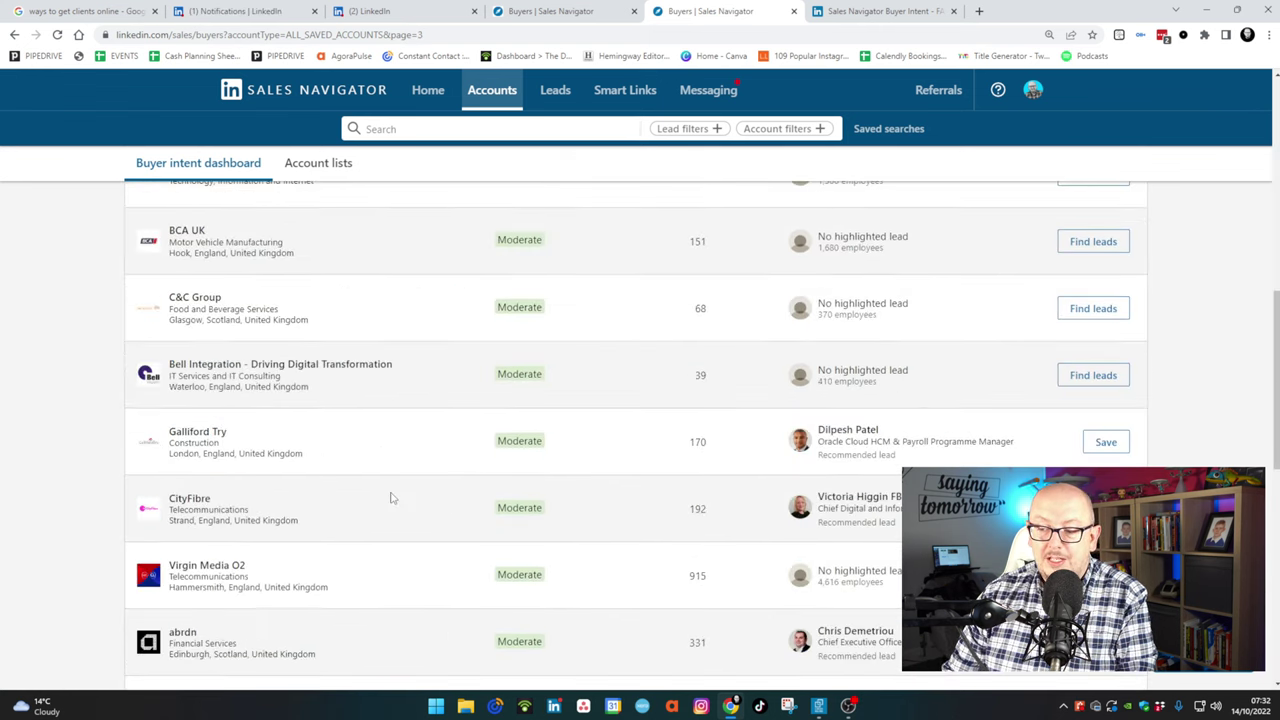
pyautogui.scroll(-8, 391, 497)
pyautogui.scroll(8, 559, 568)
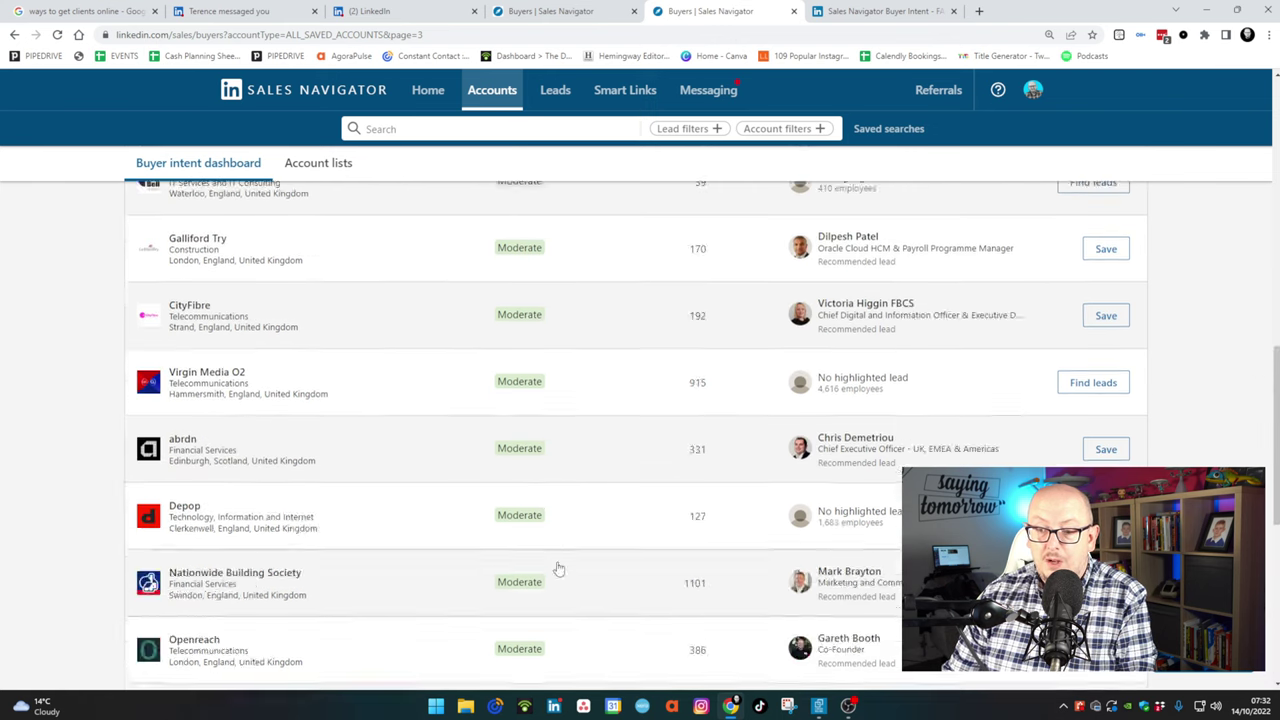
pyautogui.scroll(6, 559, 568)
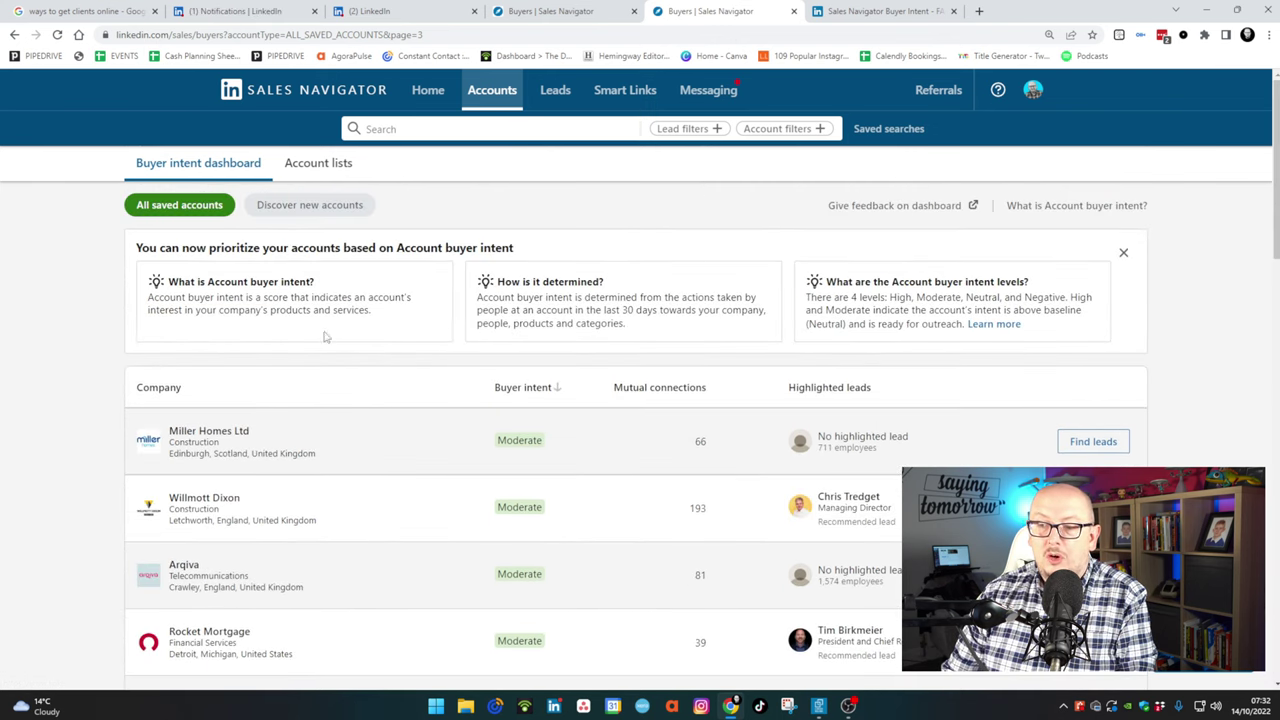
# Step: Show the Discover new accounts view and examine the companies' buyer intent on its first two pages
pyautogui.click(309, 207)
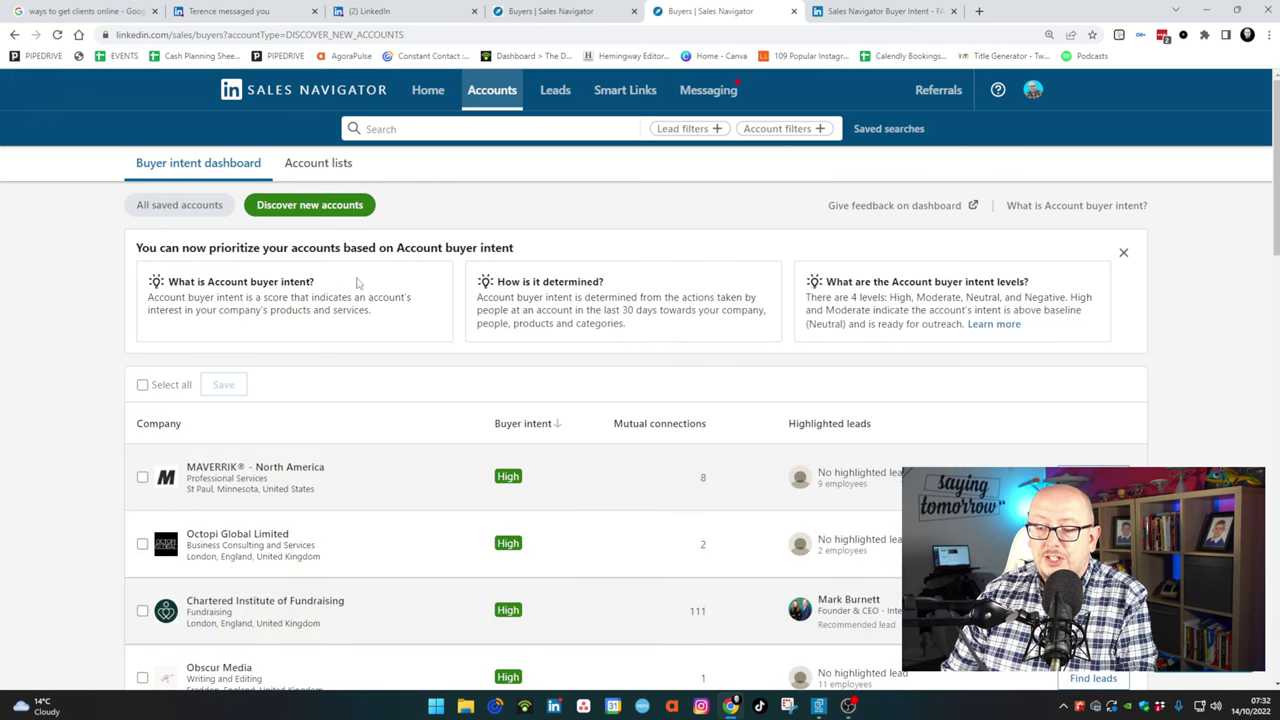
pyautogui.scroll(-3, 397, 437)
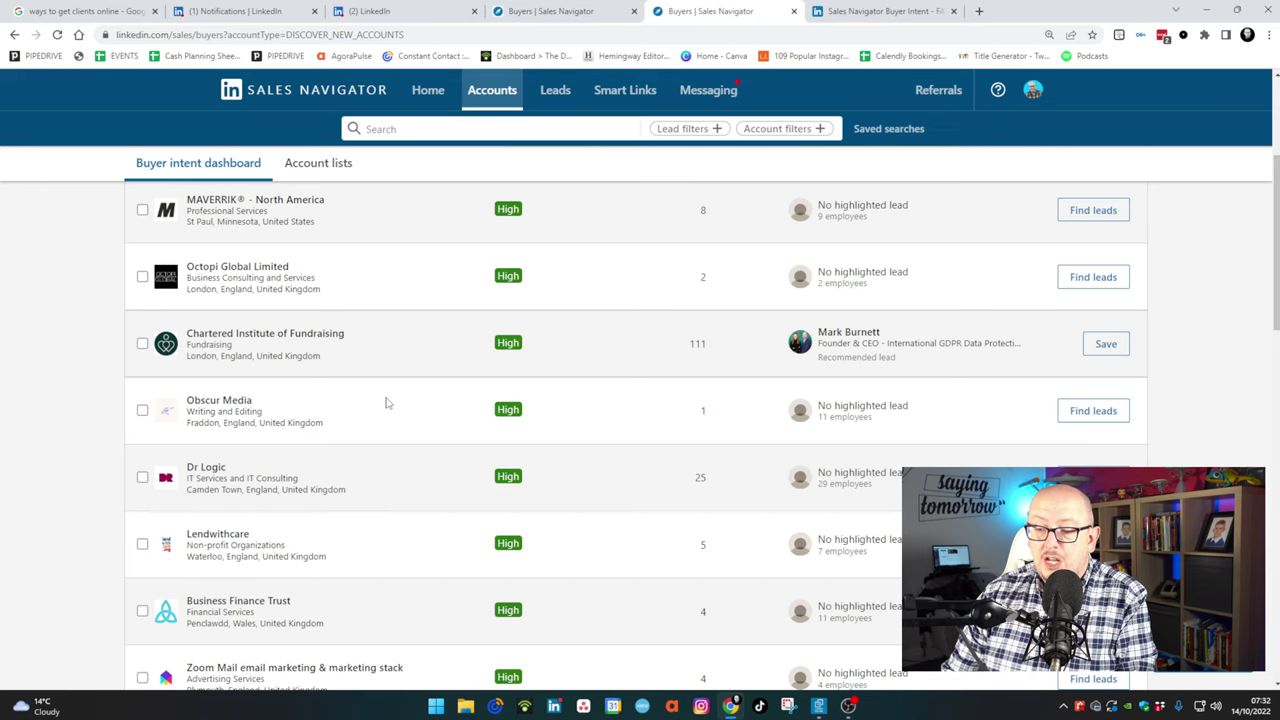
pyautogui.scroll(-3, 389, 403)
pyautogui.scroll(-3, 390, 403)
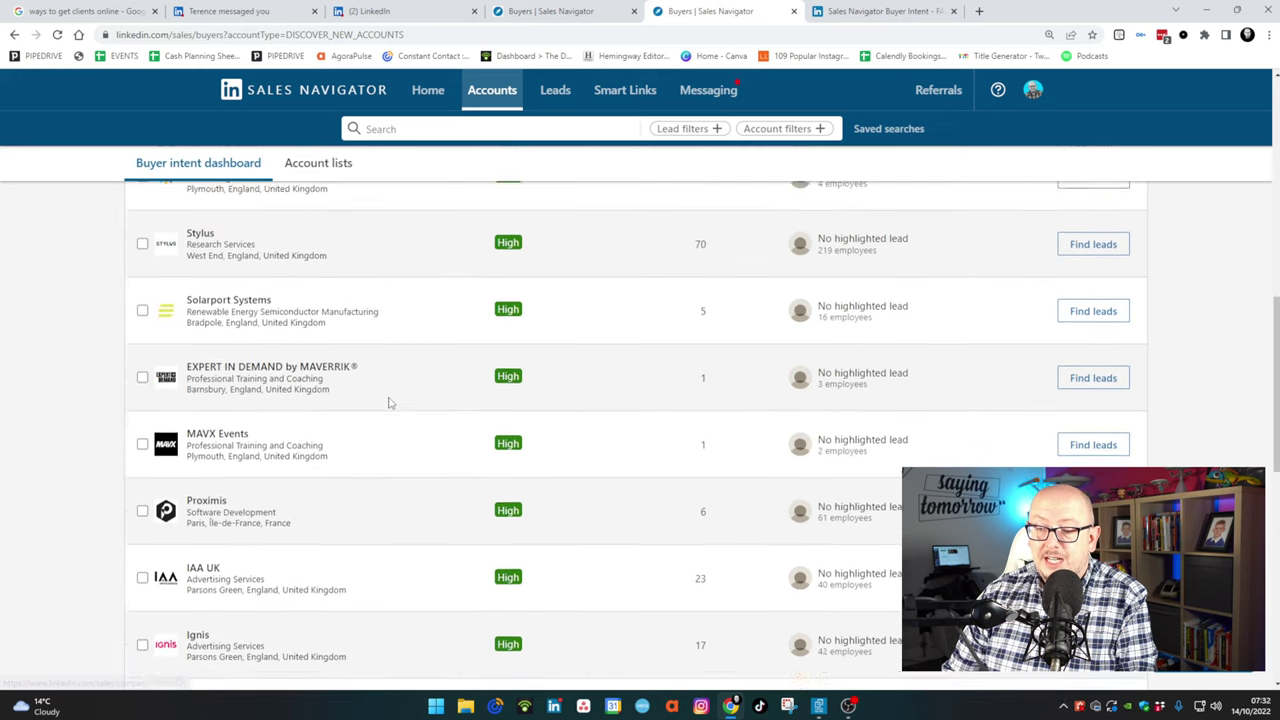
pyautogui.scroll(-4, 390, 403)
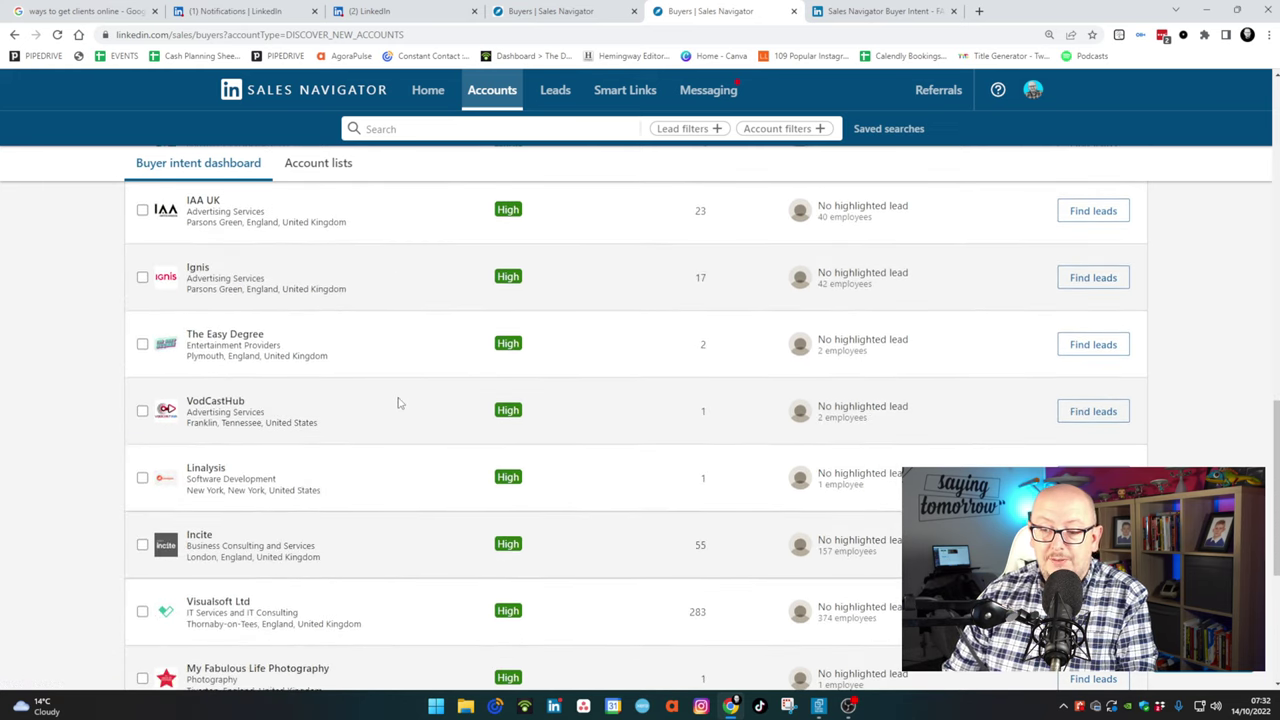
pyautogui.scroll(-4, 397, 403)
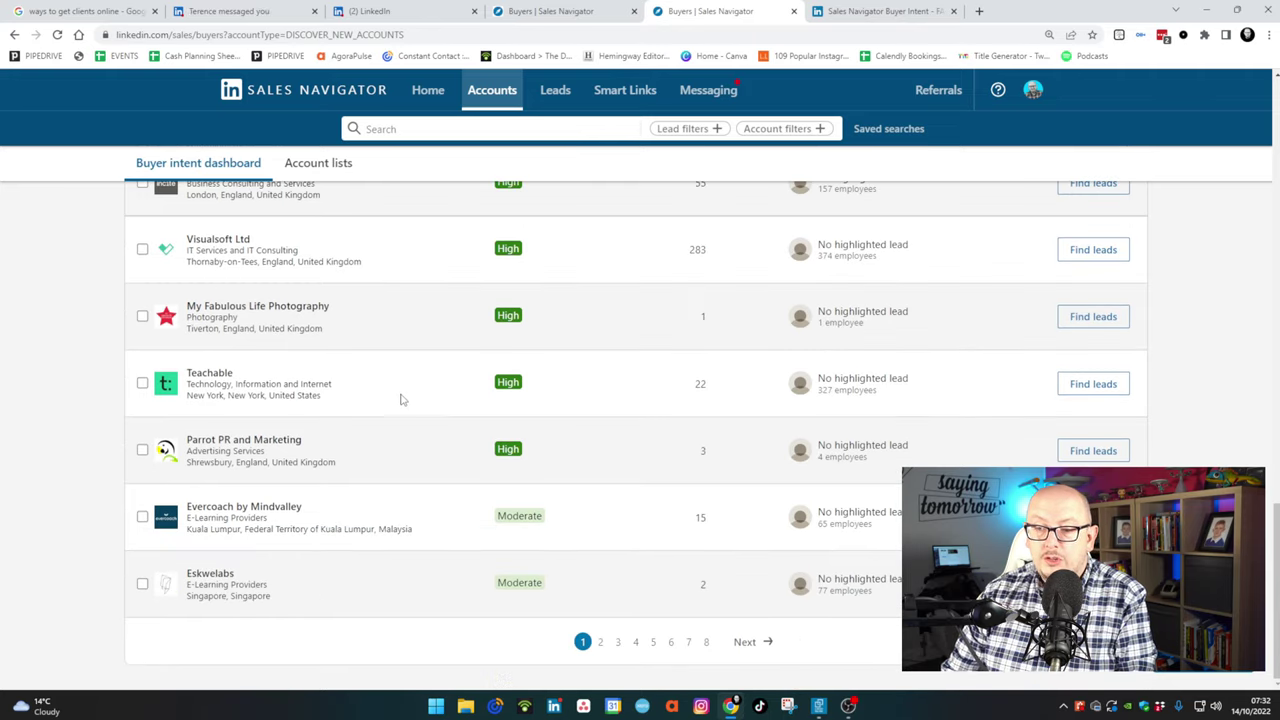
pyautogui.click(757, 649)
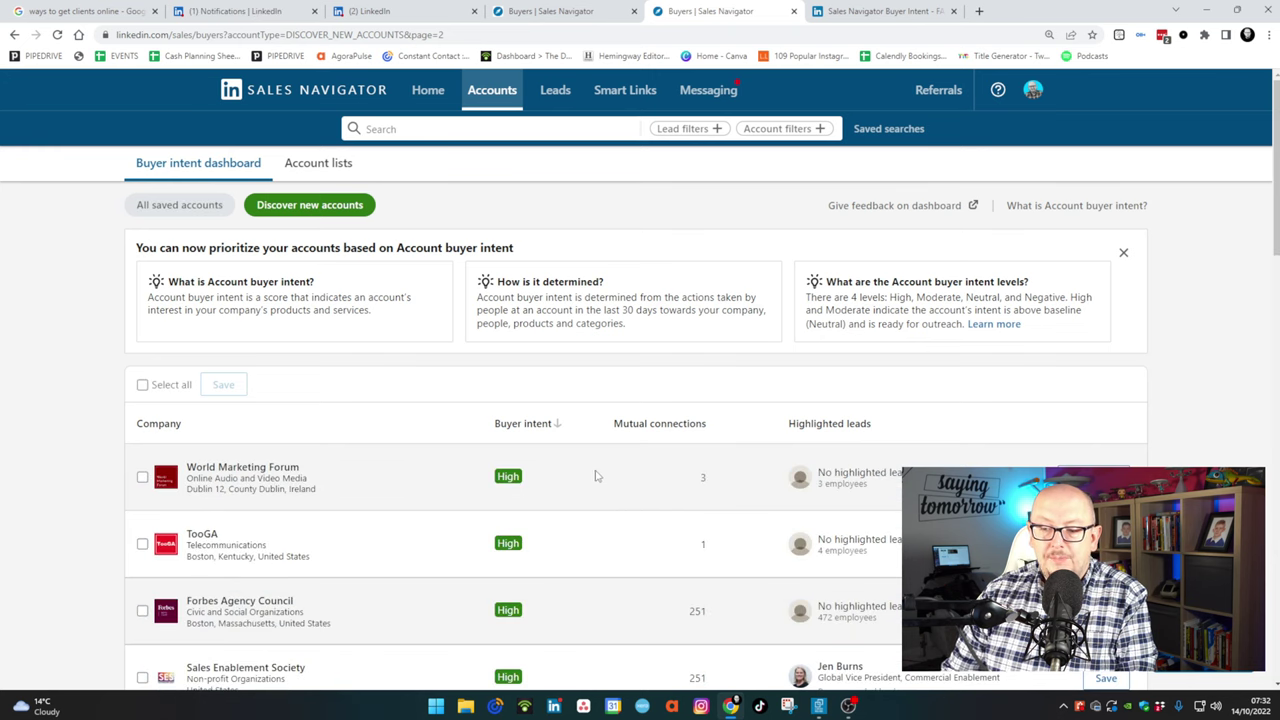
pyautogui.scroll(-1, 440, 478)
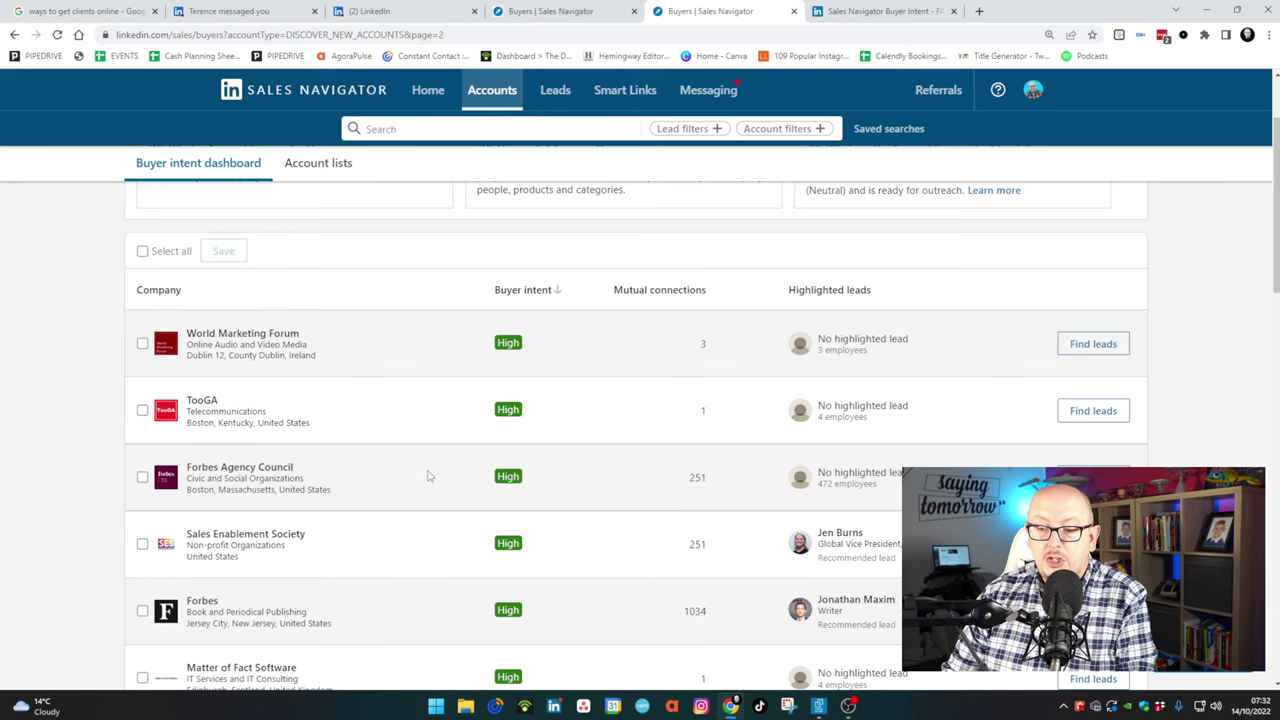
pyautogui.scroll(-2, 428, 476)
pyautogui.scroll(3, 340, 528)
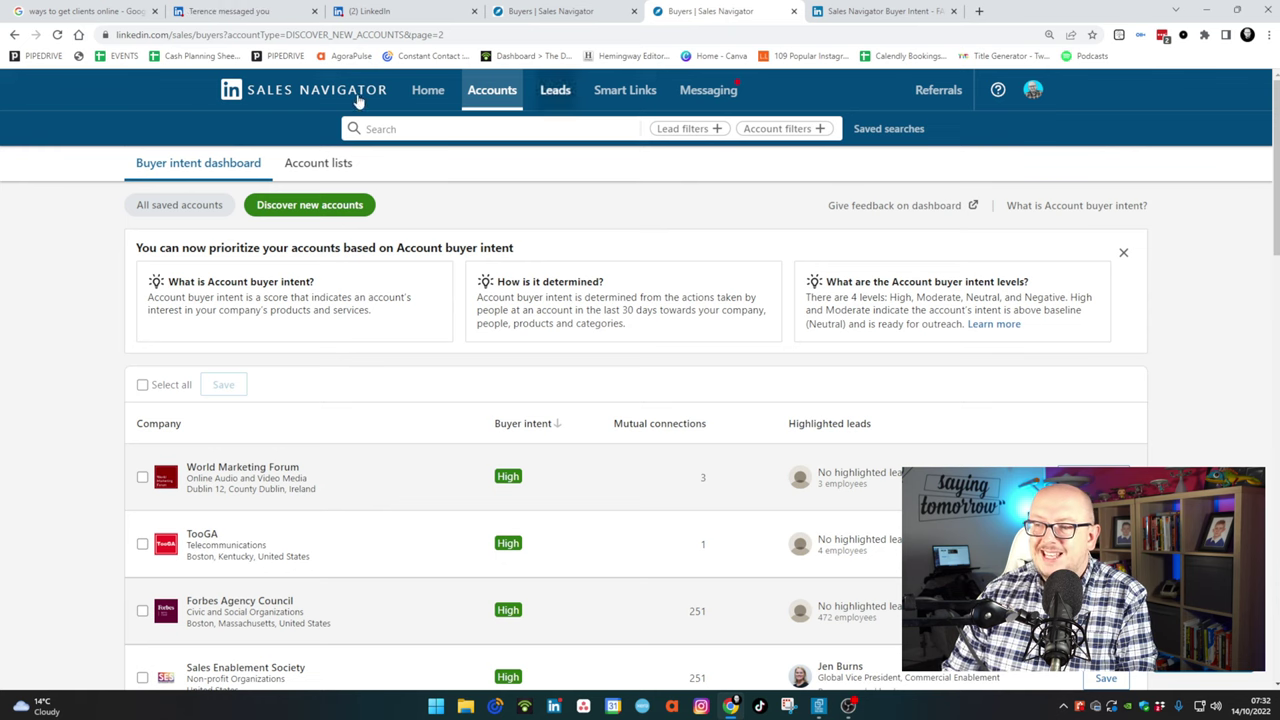
# Step: Go back to the account lists and show the options for creating an account list
pyautogui.click(332, 164)
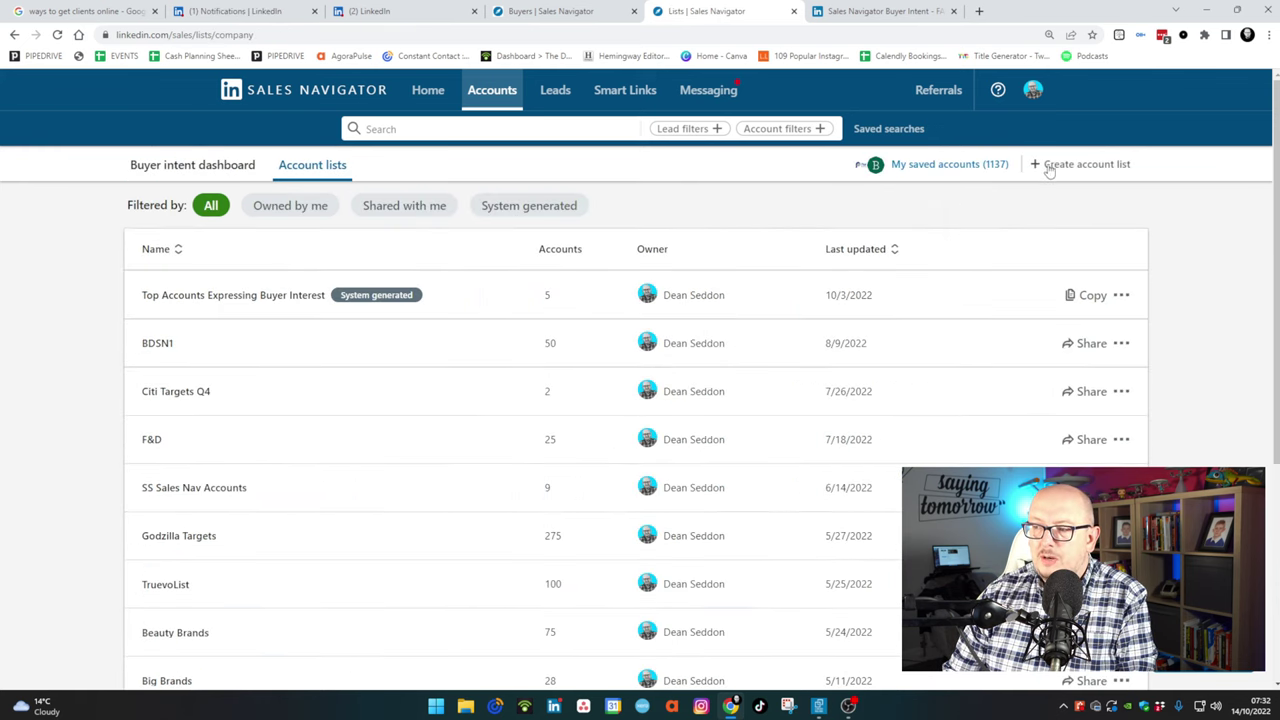
pyautogui.click(1045, 165)
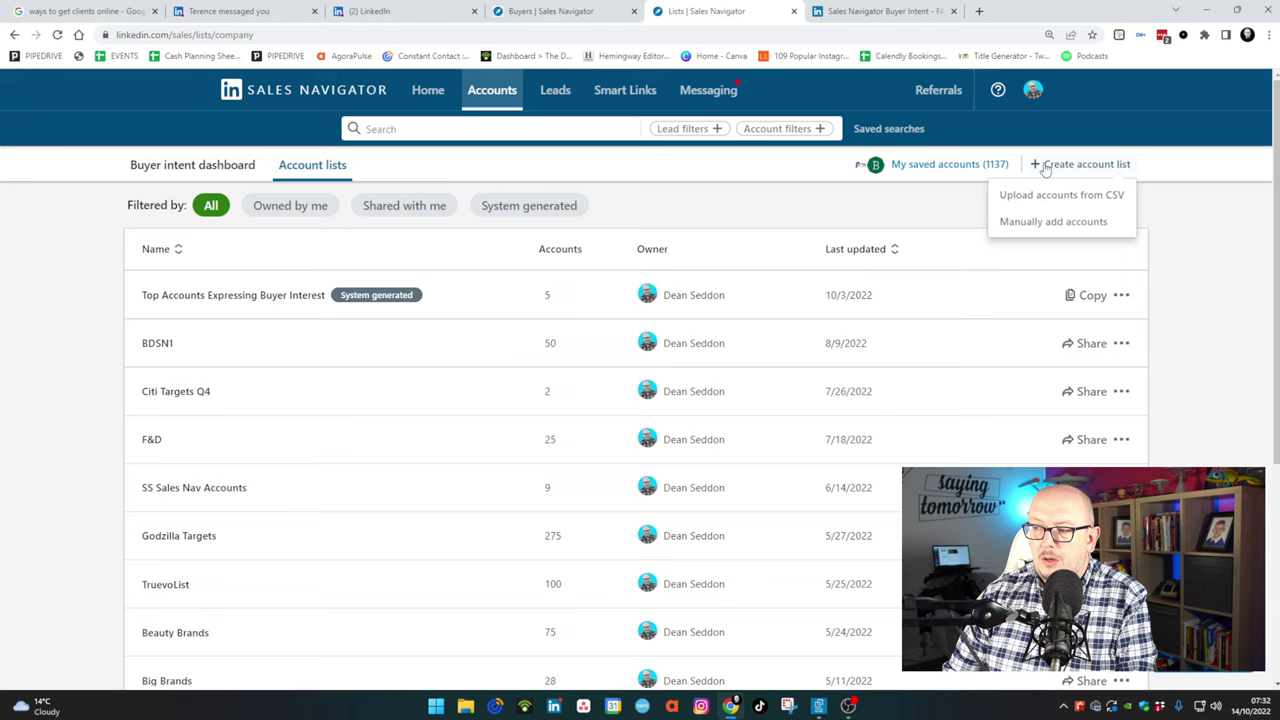